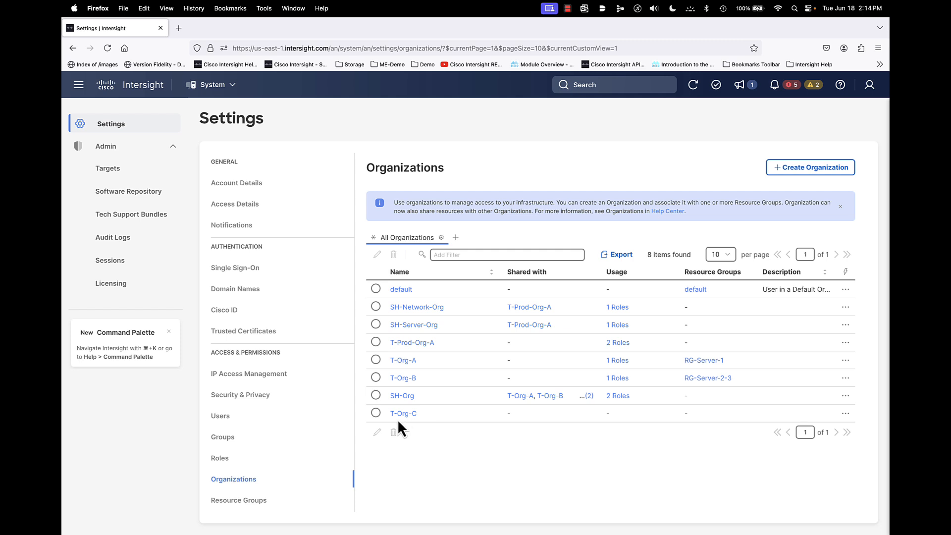
Step: View the T-Org-C organization's details and open the policies list of the Infrastructure Service
click(415, 417)
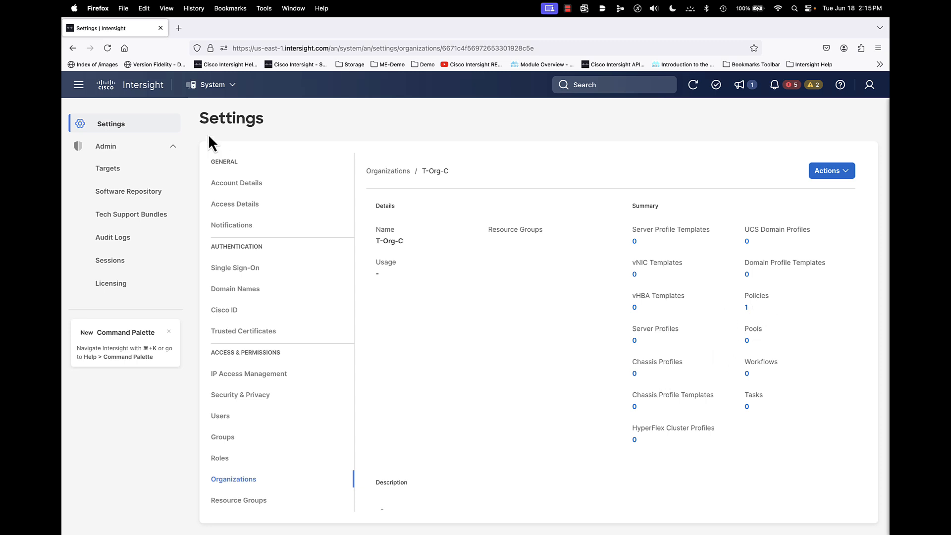
click(214, 87)
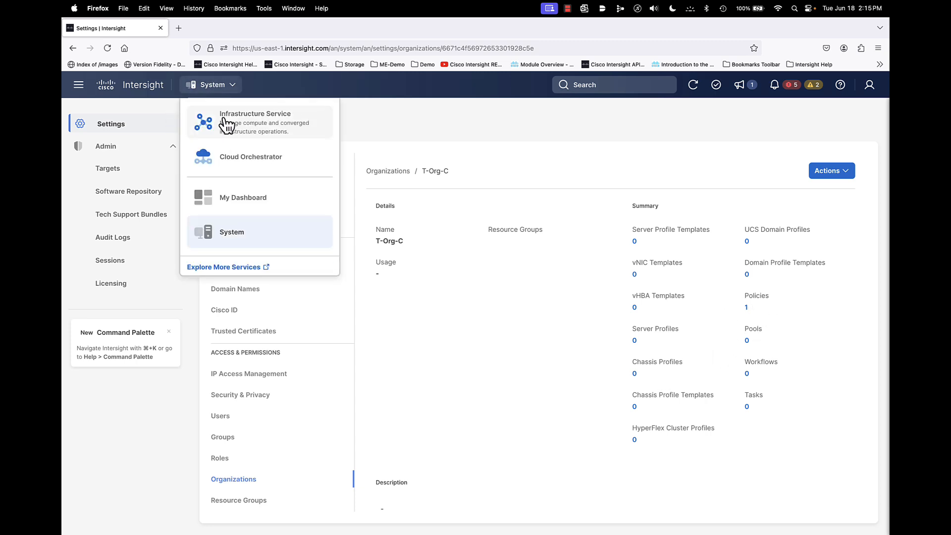
click(227, 124)
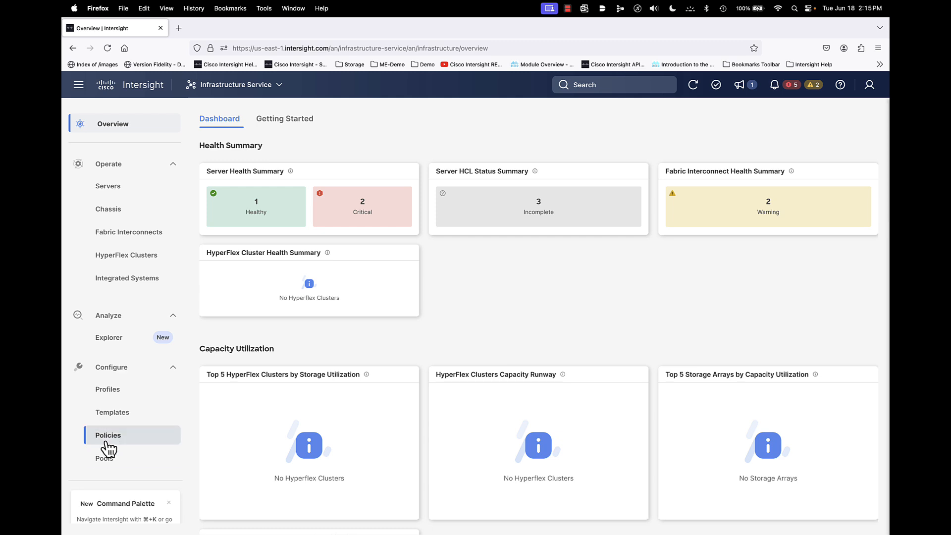
click(108, 449)
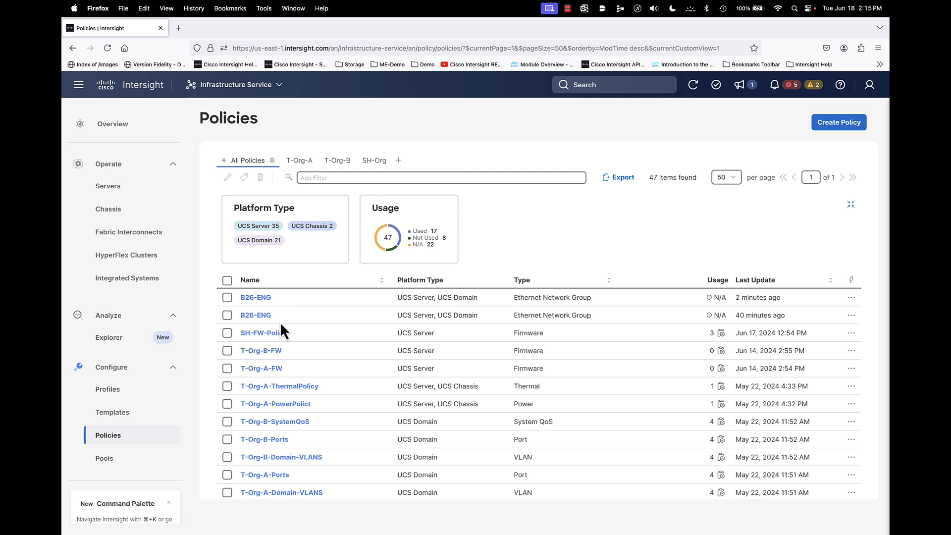
Step: Check the organization and allowed VLANs of both B26-ENG Ethernet Network Group policies, returning to the policies list after each
click(254, 298)
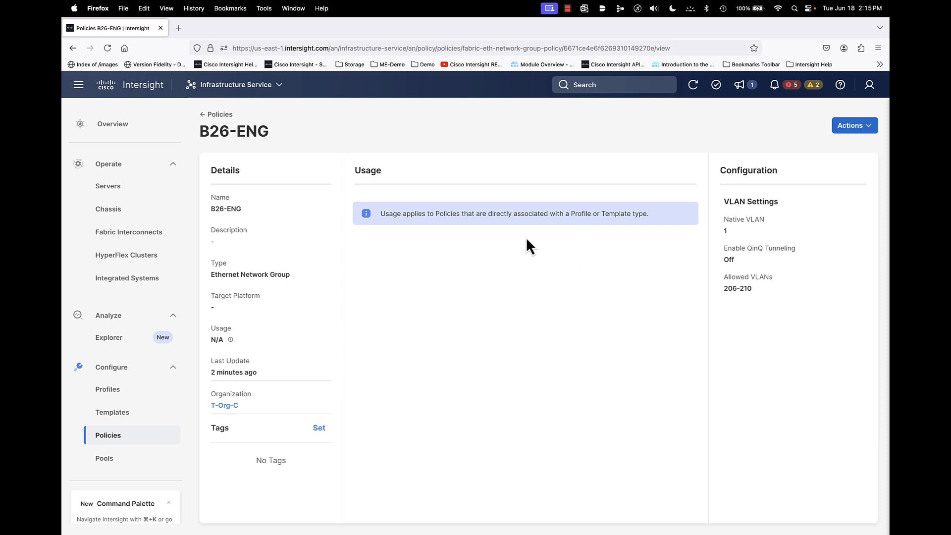
click(219, 114)
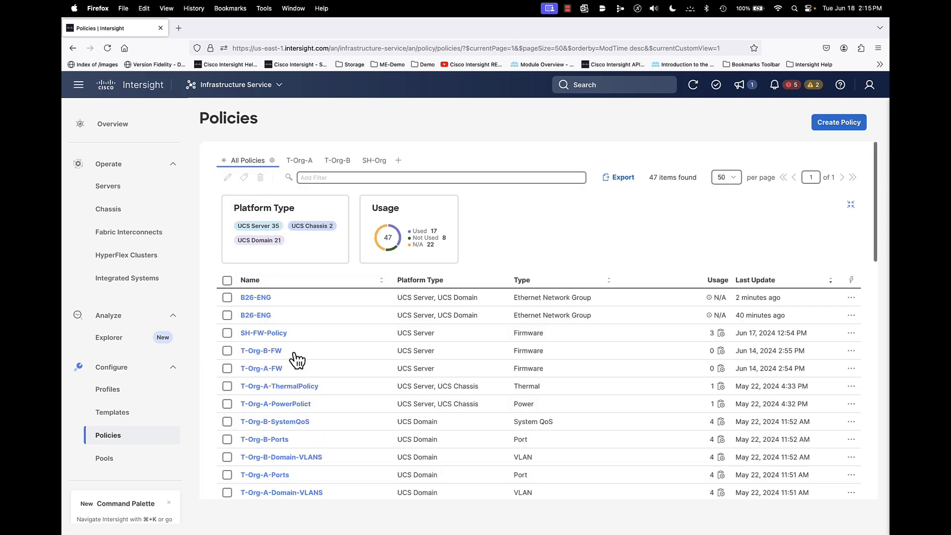
click(257, 318)
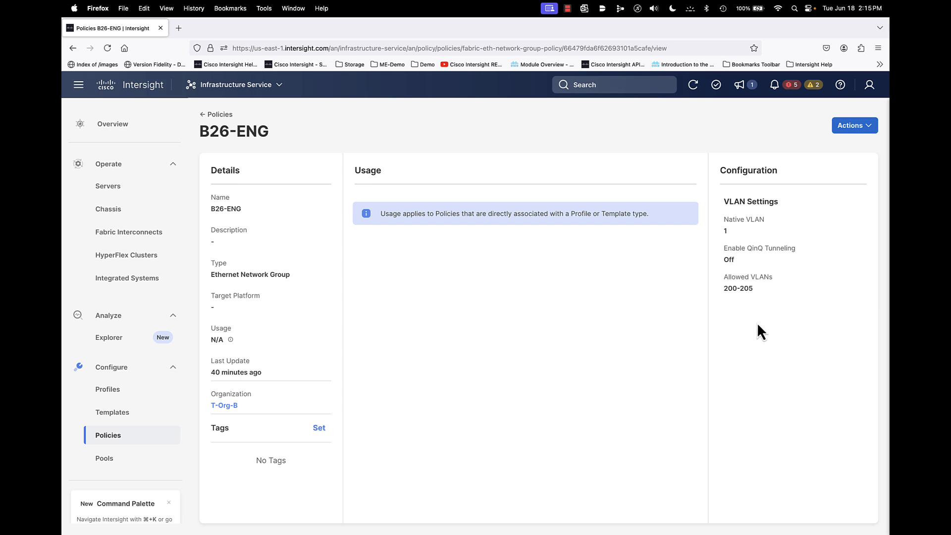
click(210, 115)
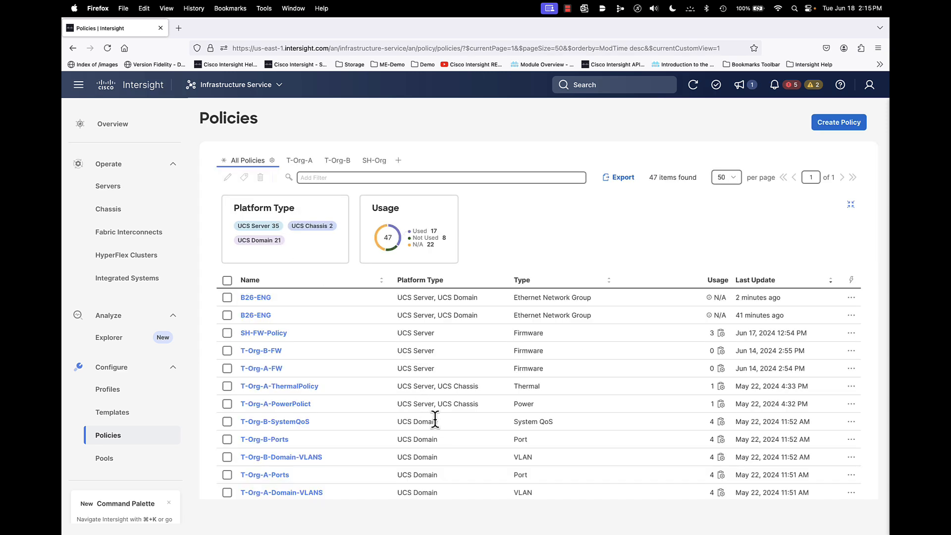
Step: Show the T-Org-B policies and open vnic0 of the T-Org-B-LCP LAN Connectivity policy for editing
click(338, 161)
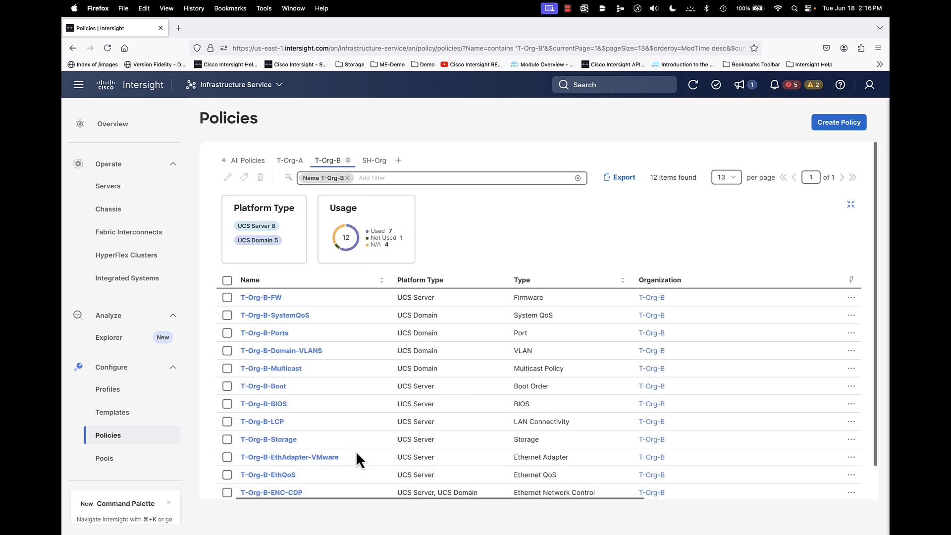
click(227, 422)
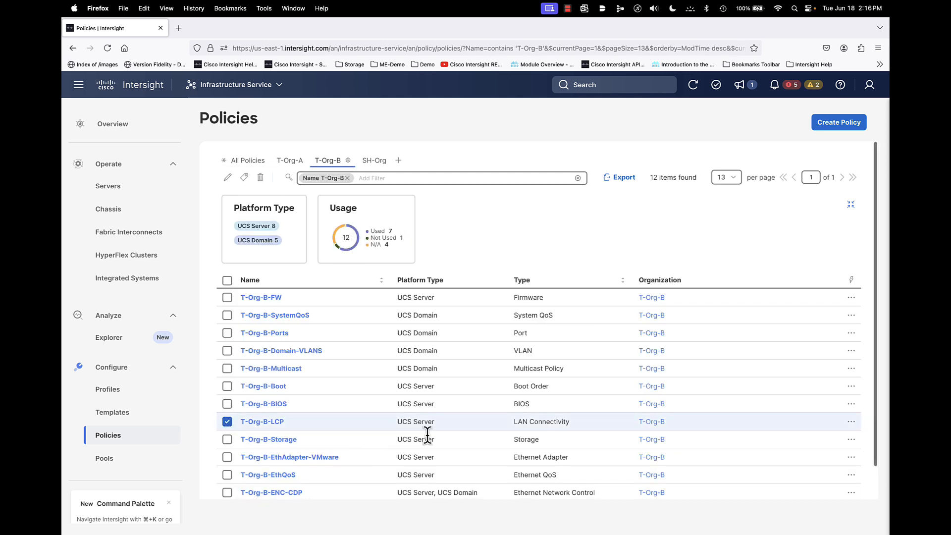
click(850, 422)
click(804, 444)
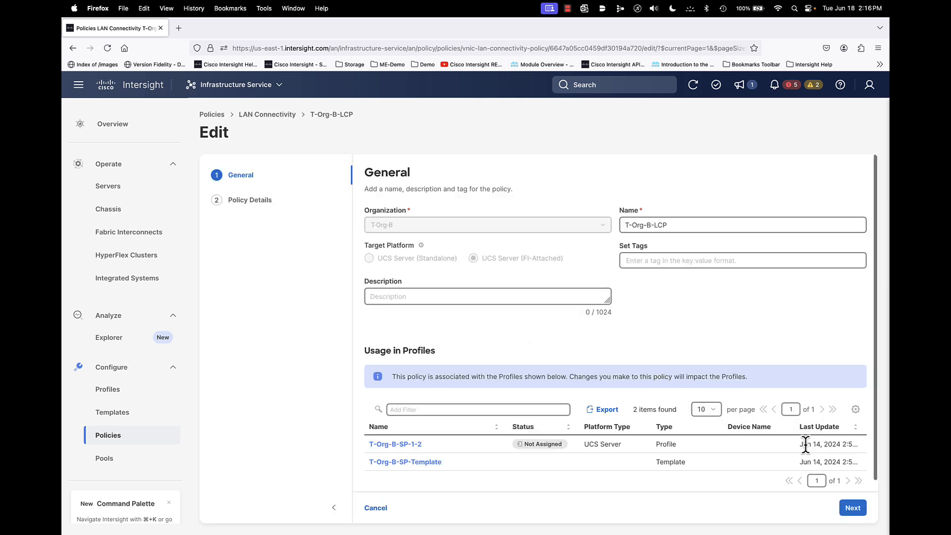
click(853, 508)
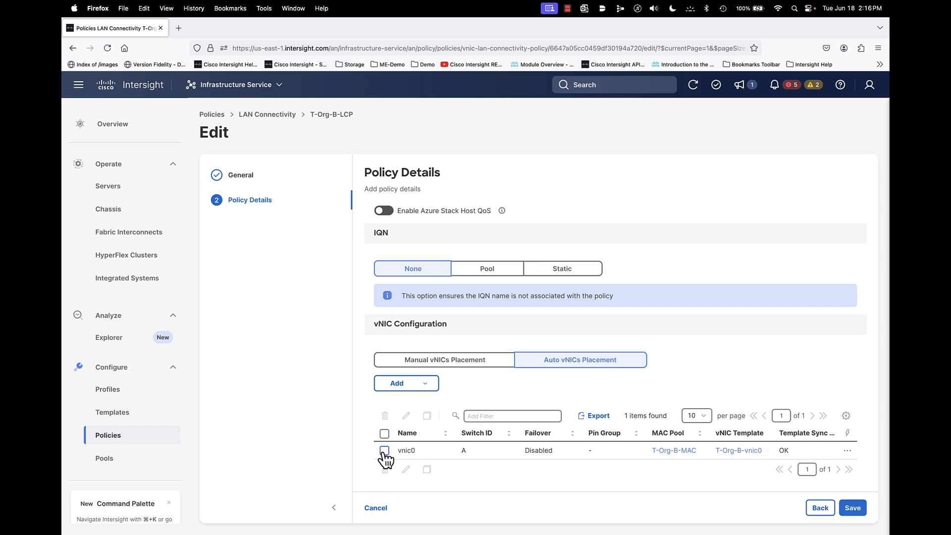
click(385, 451)
click(406, 469)
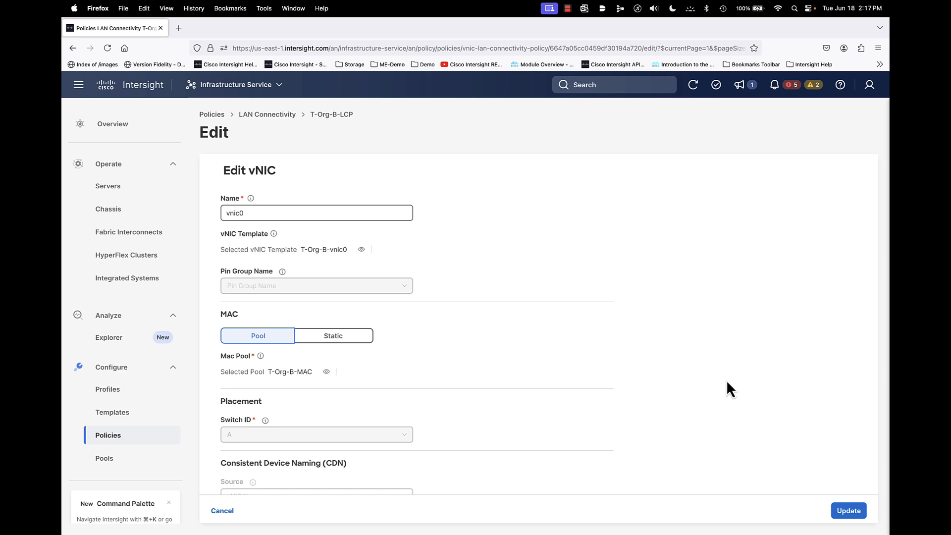
Step: Examine vnic0's MAC pool, placement and attached Ethernet policies, and leave the policy editor without saving
scroll(710, 376, down, 3)
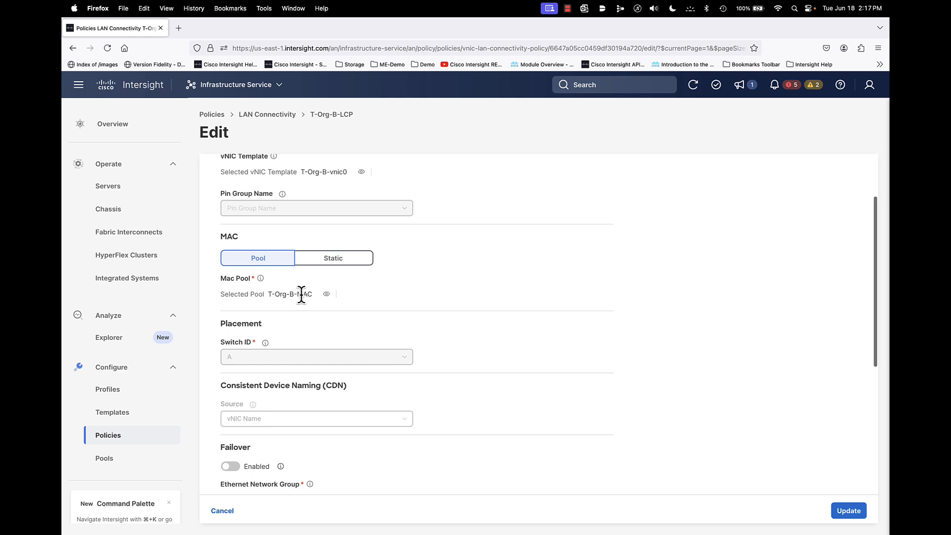
scroll(443, 324, down, 1)
scroll(476, 339, down, 4)
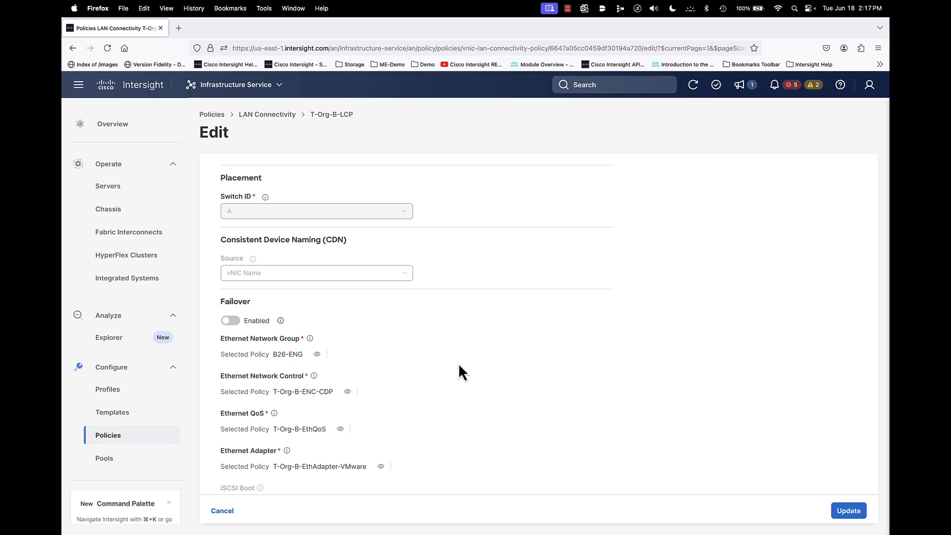
scroll(436, 421, up, 5)
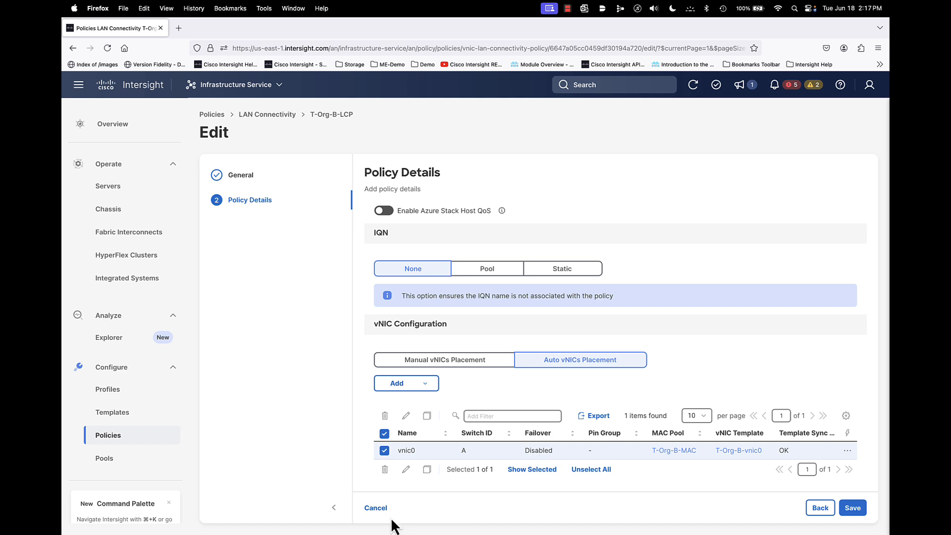
click(376, 509)
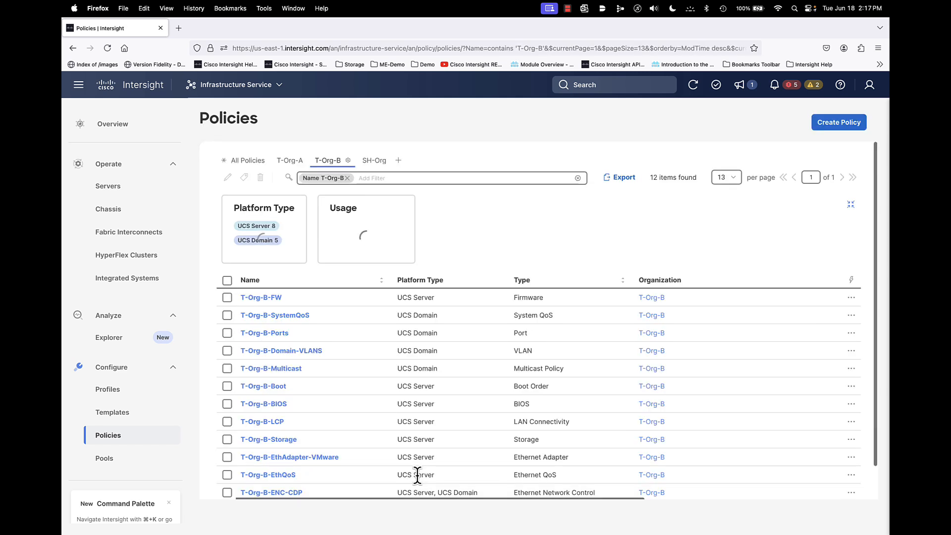
Step: Start a clone of the T-Org-B-LCP LAN Connectivity policy and name it T-Org-C-LCP
click(228, 421)
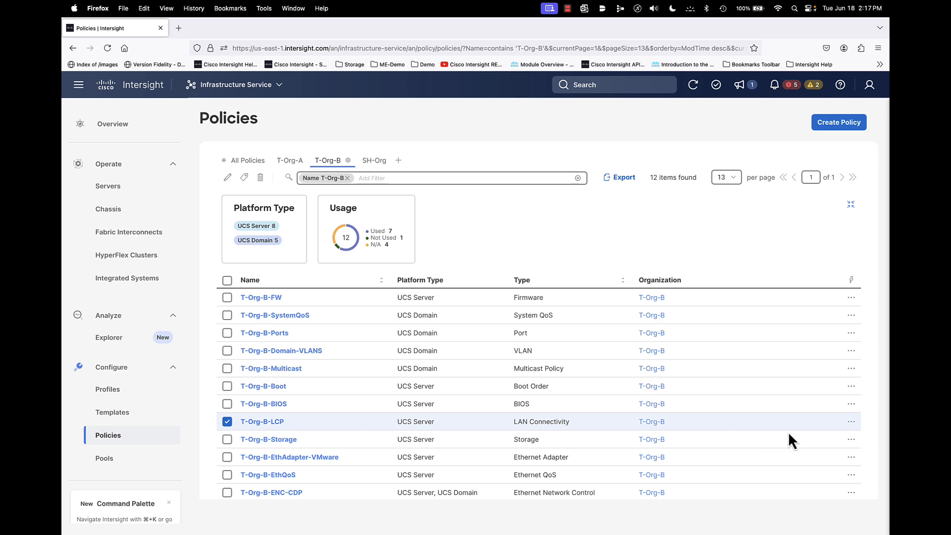
click(852, 423)
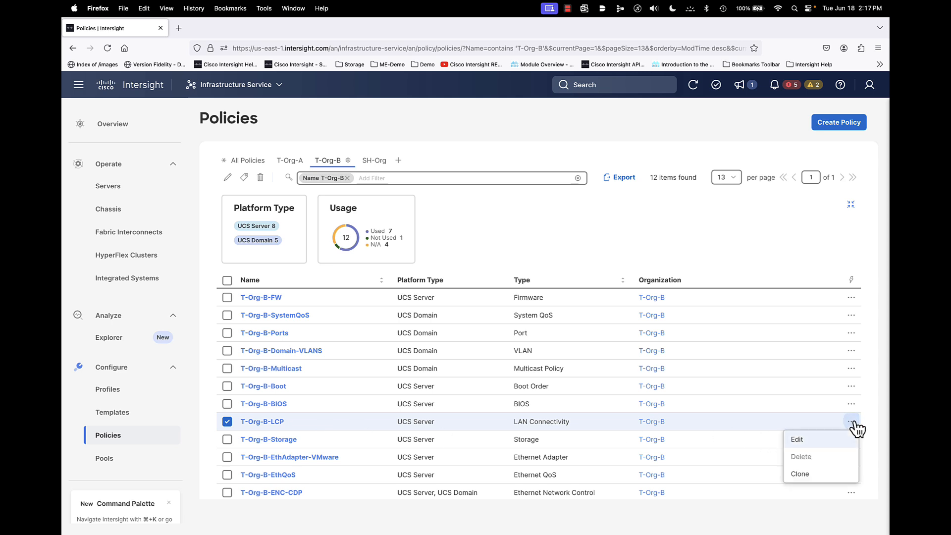
click(806, 477)
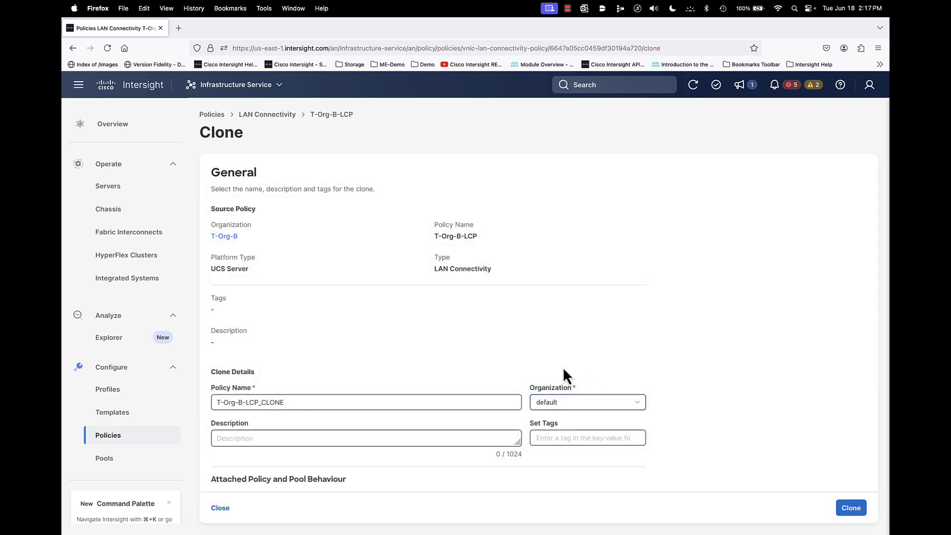
scroll(564, 369, down, 2)
scroll(564, 370, up, 2)
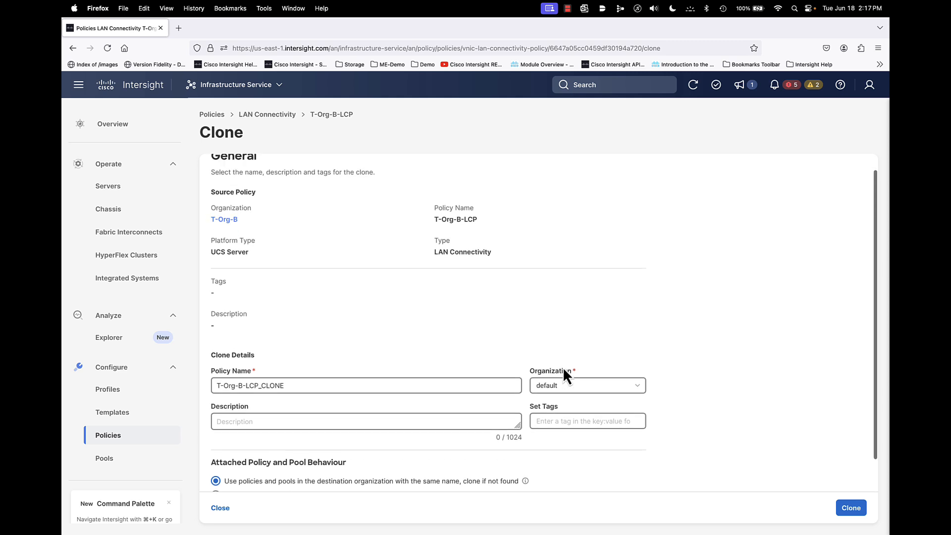
scroll(563, 367, down, 2)
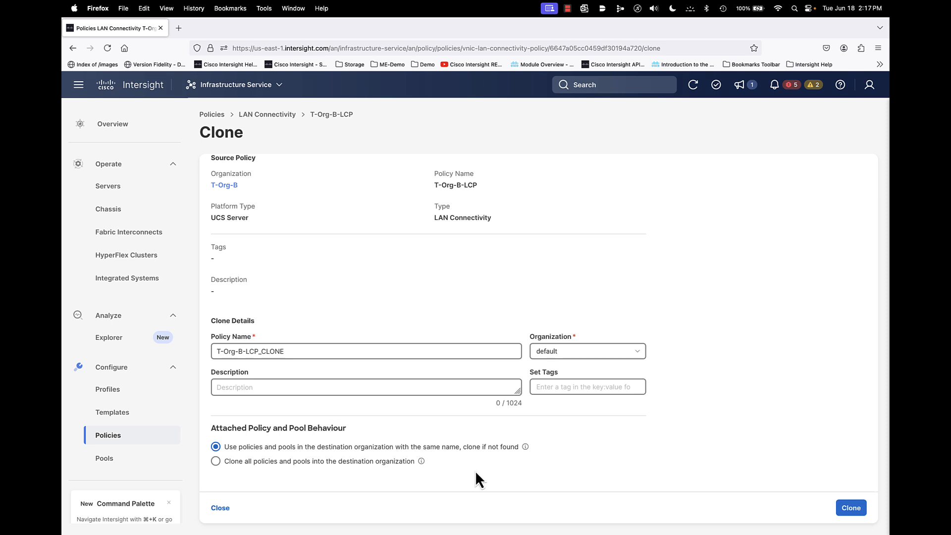
click(243, 350)
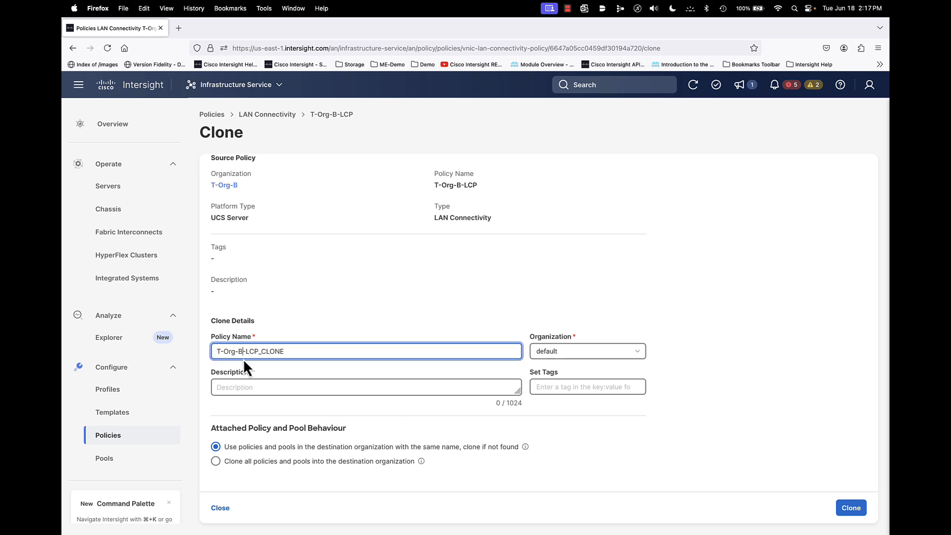
key(BackSpace)
text(C)
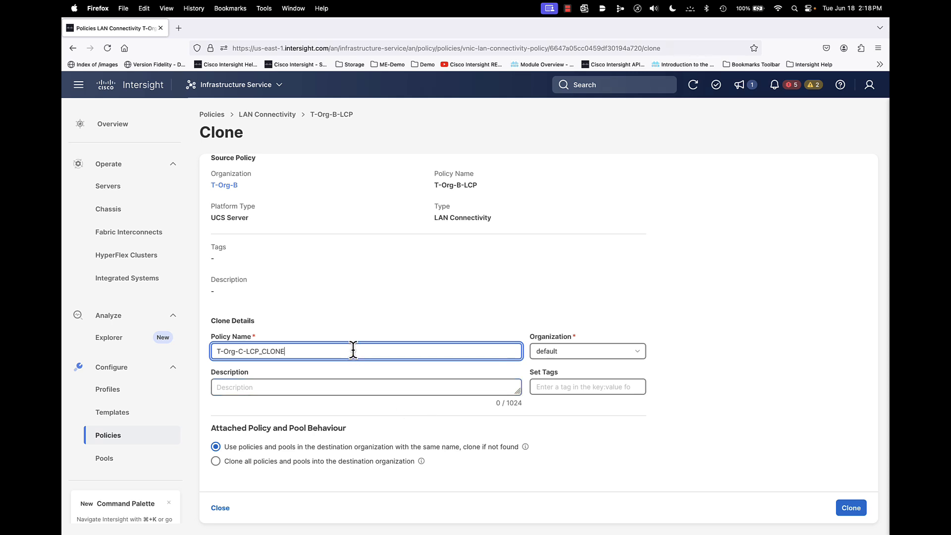
key(BackSpace)
key(BackSpace)
key(BackSpace)
key(BackSpace)
key(BackSpace)
Step: Set the clone's organization to T-Org-C, keep reusing same-name policies and pools with cloning if not found, and run the clone
click(549, 354)
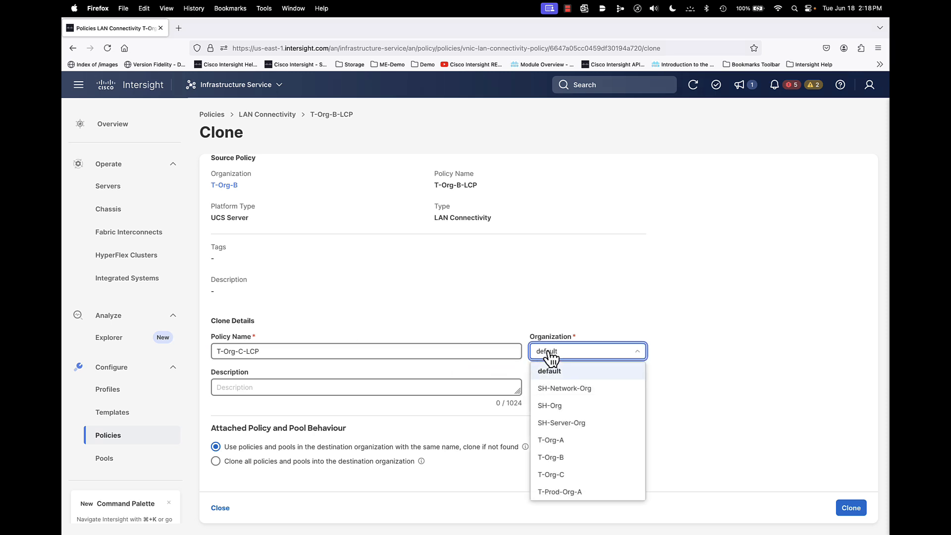
click(550, 475)
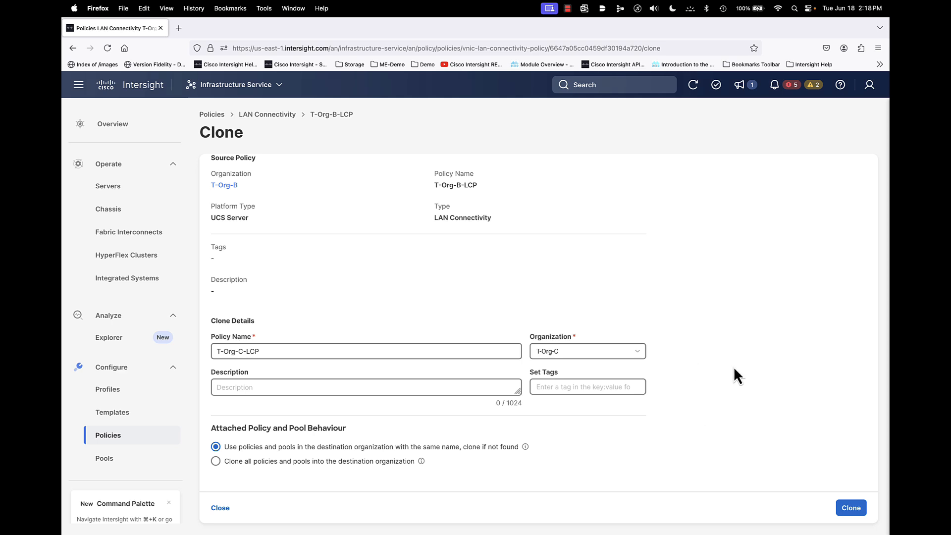
scroll(733, 376, up, 2)
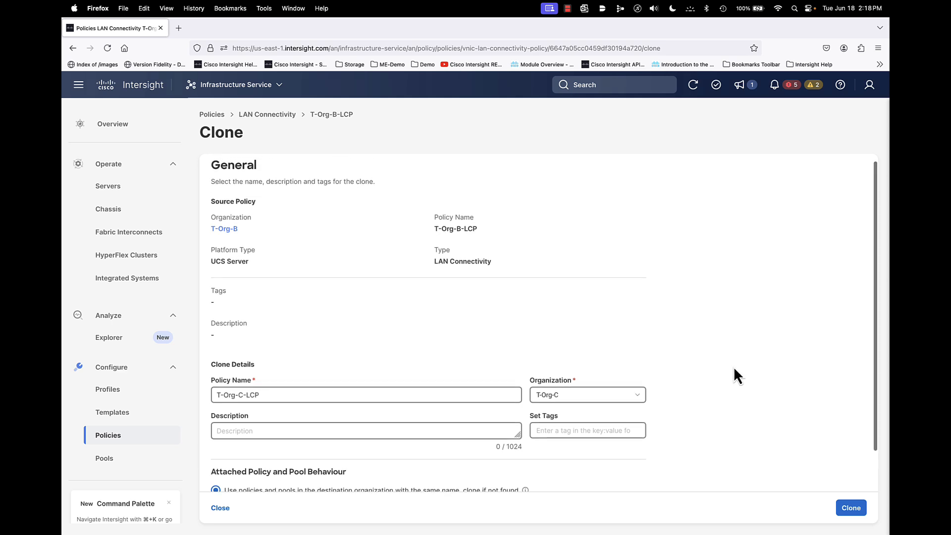
scroll(734, 370, down, 2)
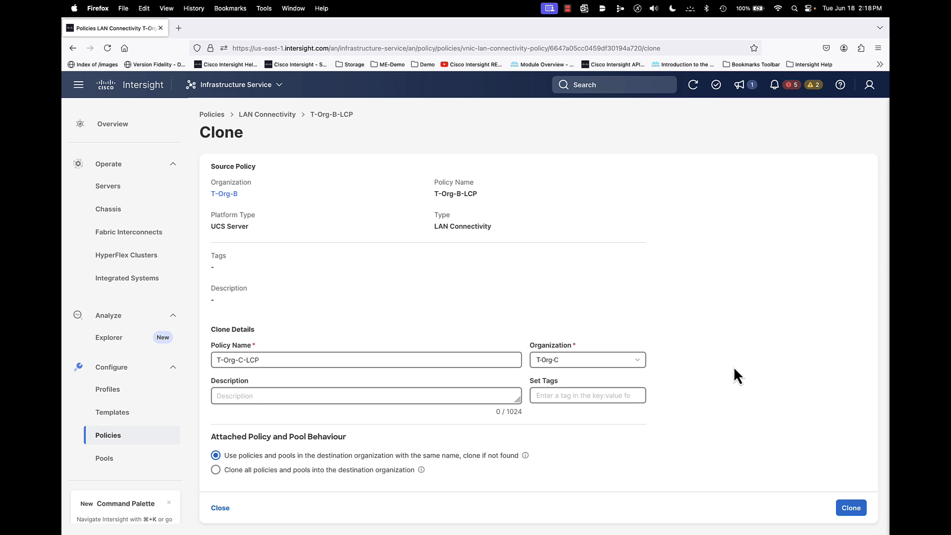
scroll(810, 363, down, 1)
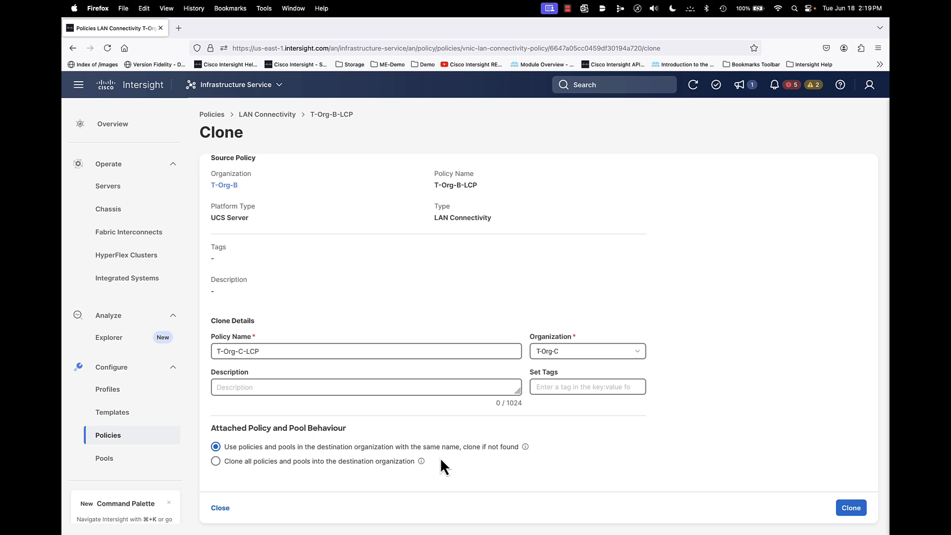
click(852, 509)
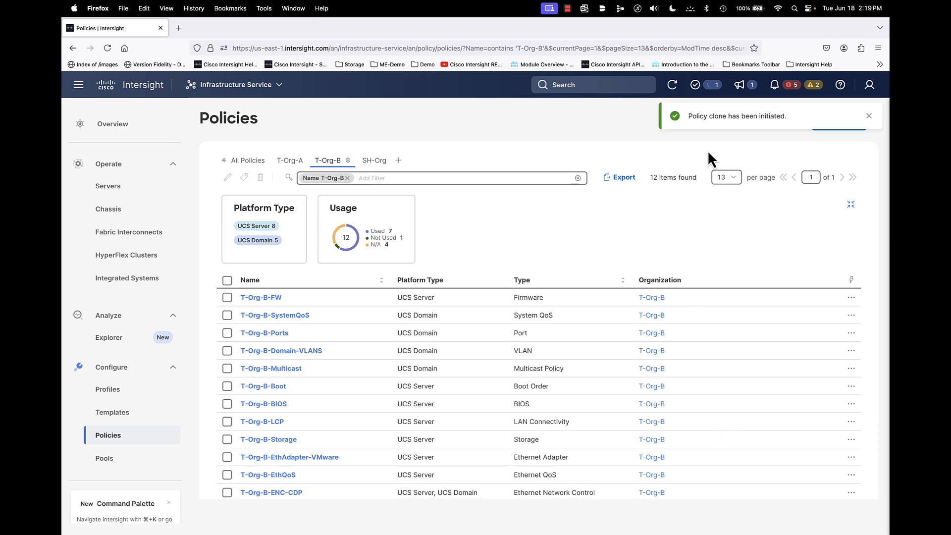
Step: Check the execution flow of the Clone LAN Connectivity Policy request and close its details
click(710, 90)
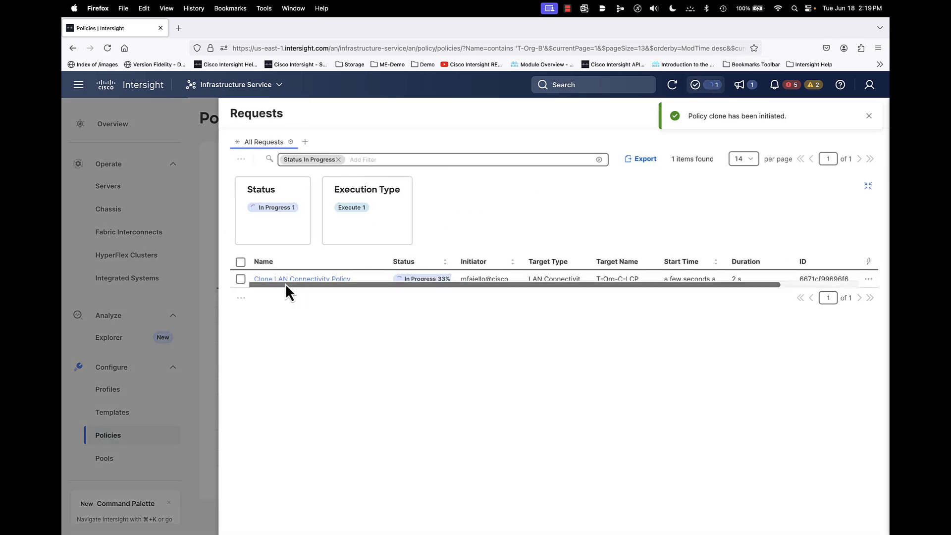
click(289, 280)
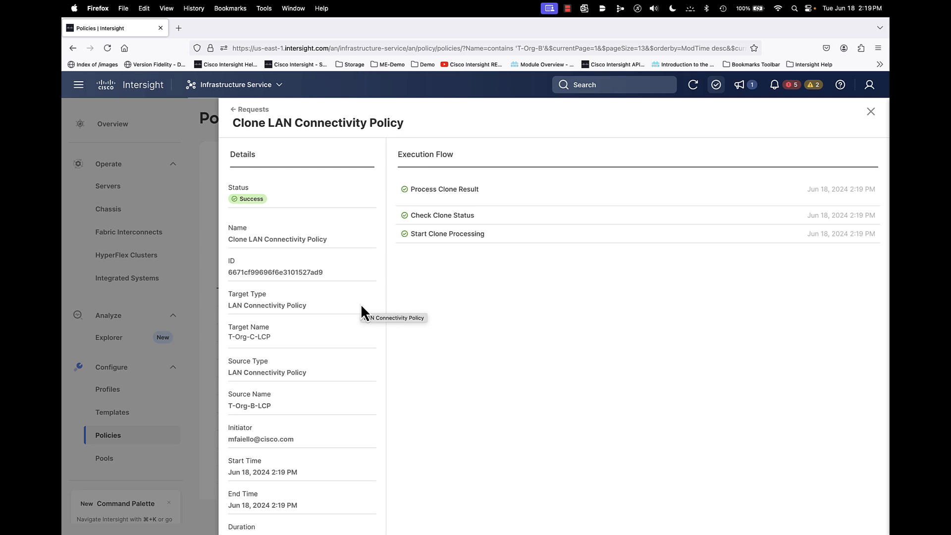
click(870, 113)
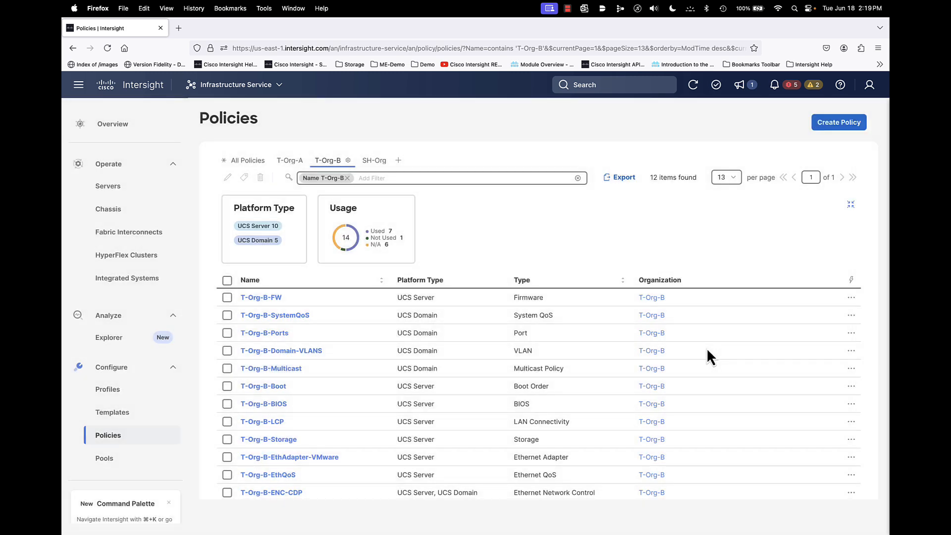
Step: Refresh the policies list and show all policies instead of the T-Org-B view
click(693, 85)
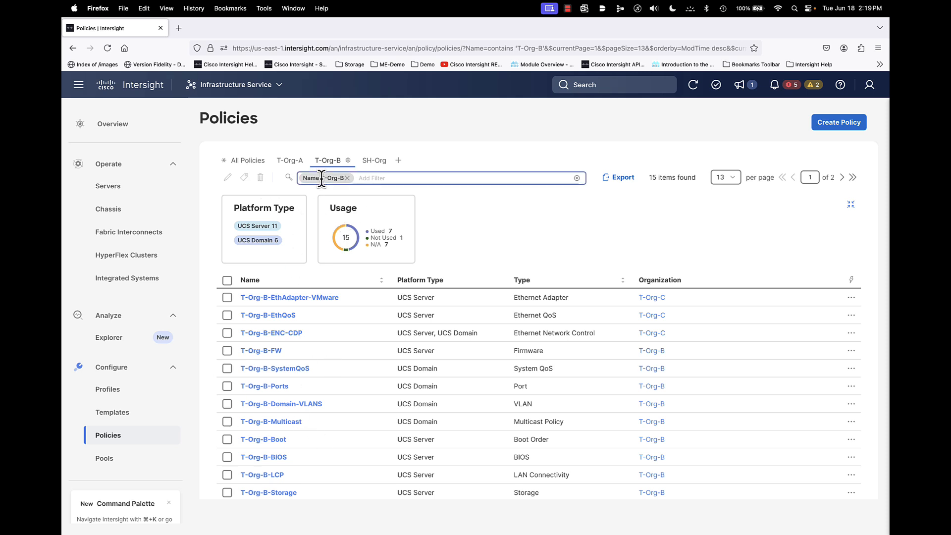
click(247, 161)
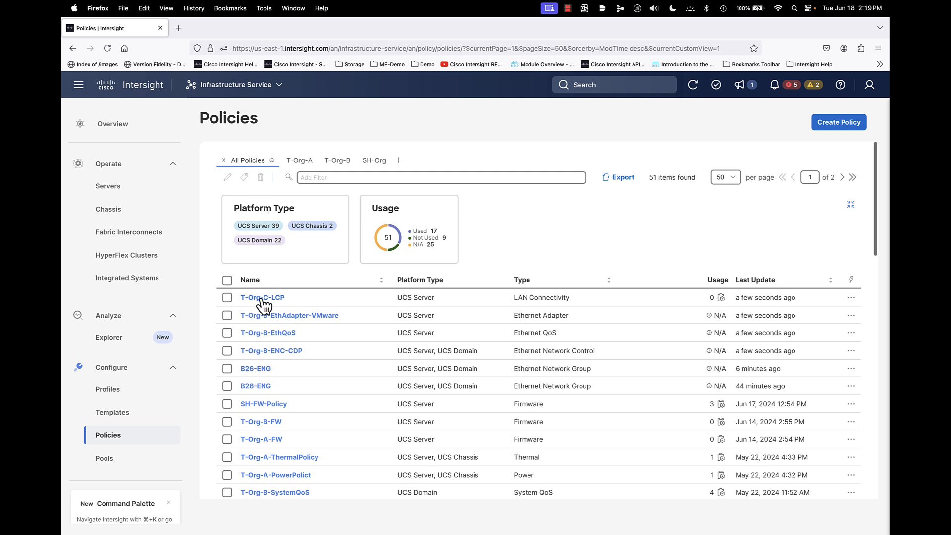
Step: Open the T-Org-C-LCP policy for editing, go to its policy details and open vnic0 for editing
click(227, 297)
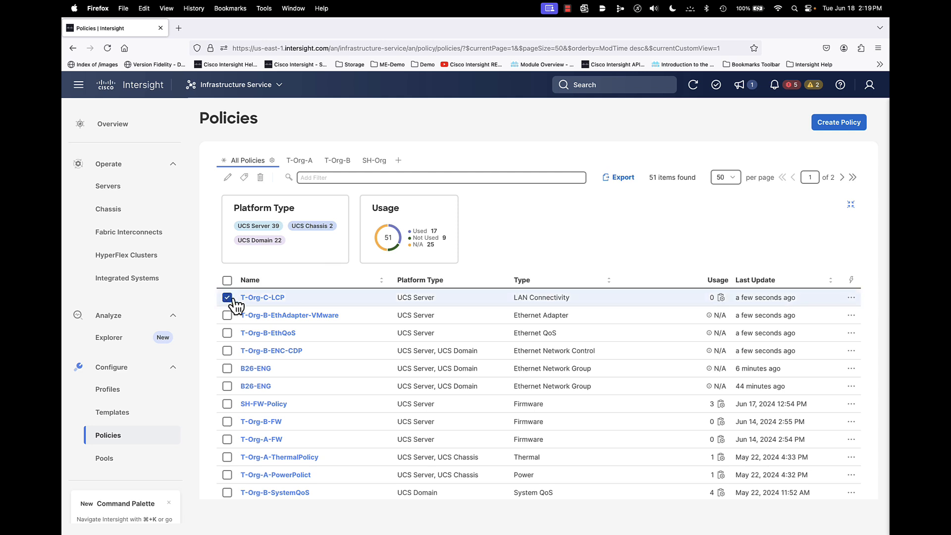
click(852, 298)
click(805, 314)
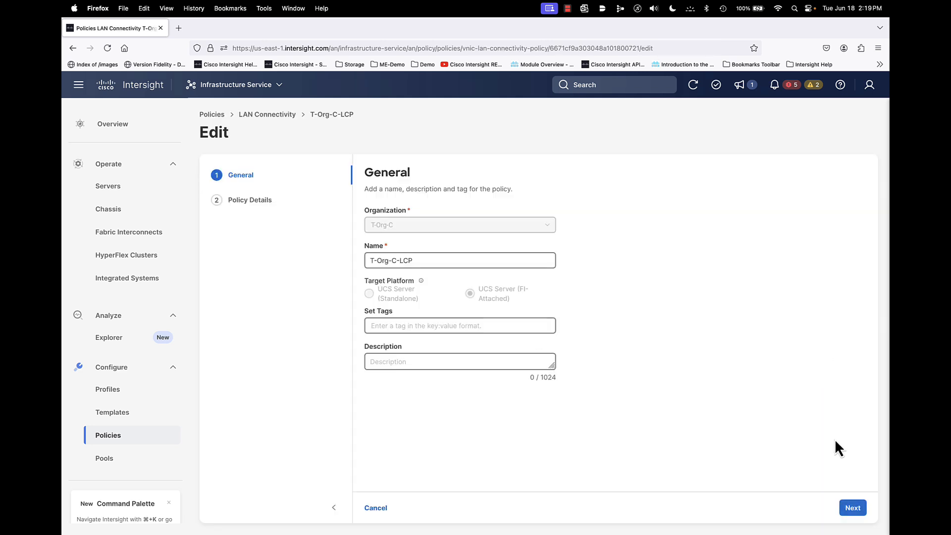
click(852, 508)
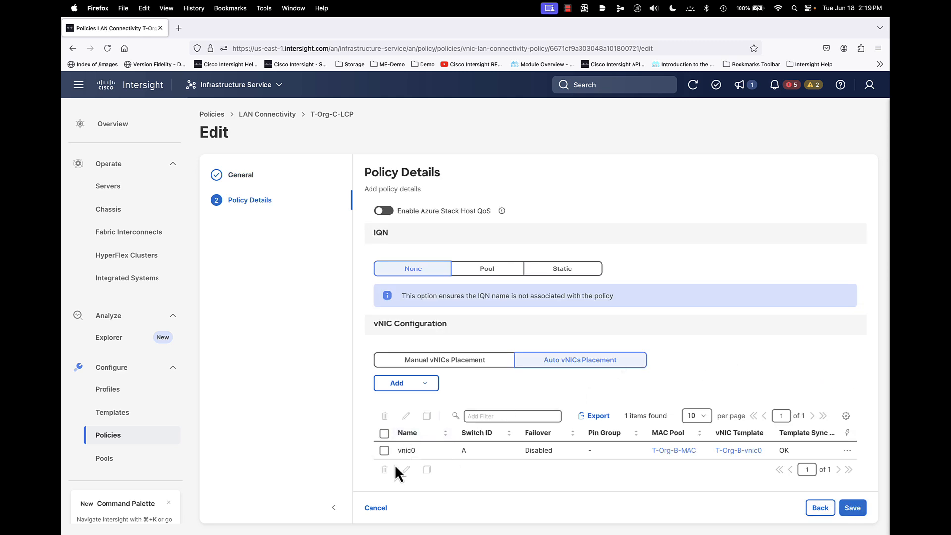
click(385, 451)
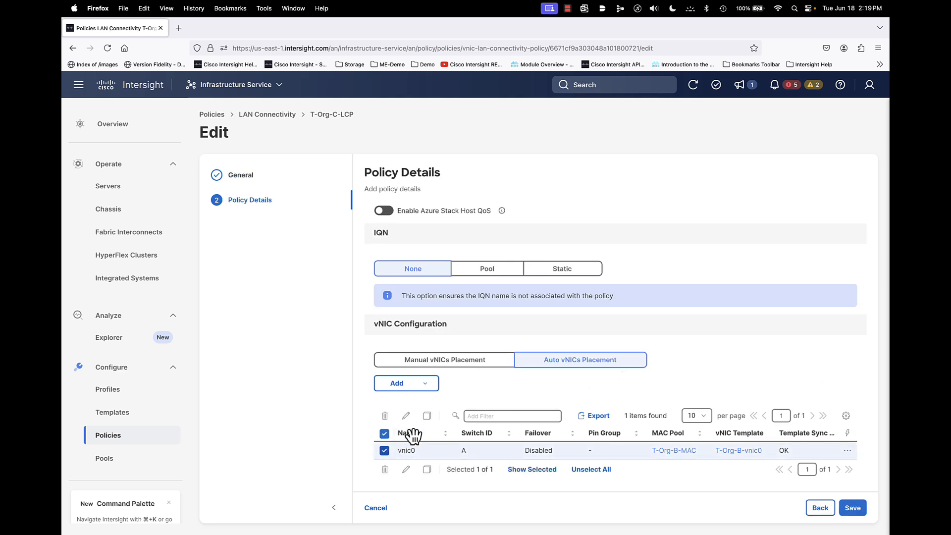
click(406, 416)
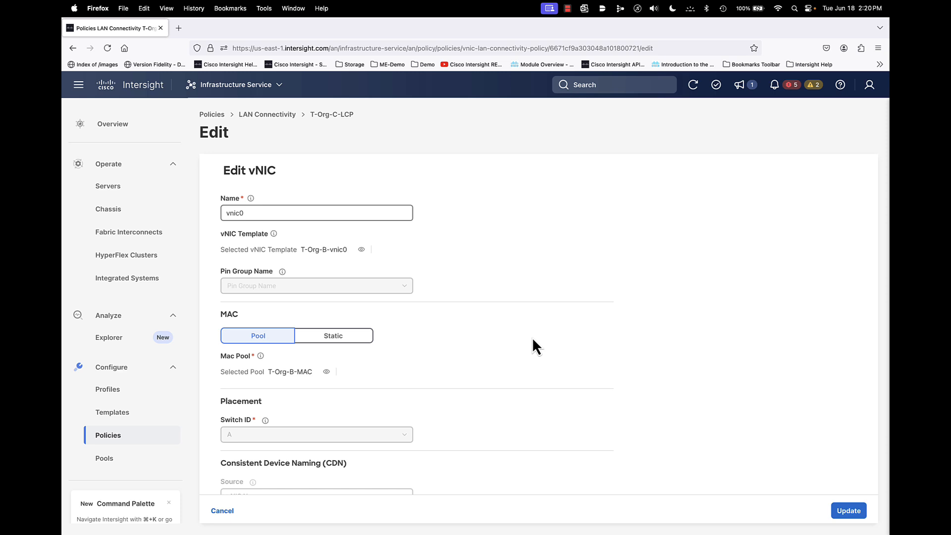
Step: Examine vnic0's settings and the VLAN details of its B26-ENG Ethernet Network Group policy, and leave the vNIC without updating it
scroll(578, 339, down, 5)
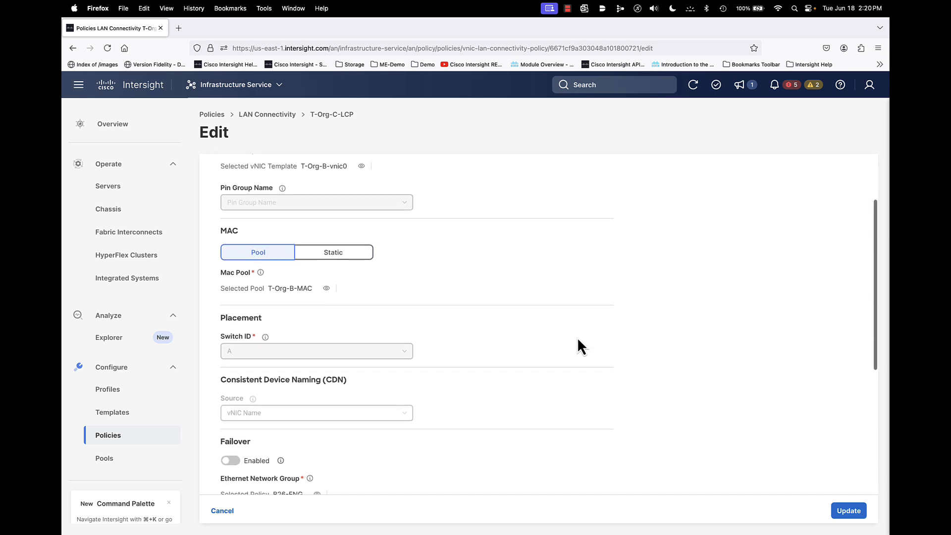
scroll(578, 339, down, 2)
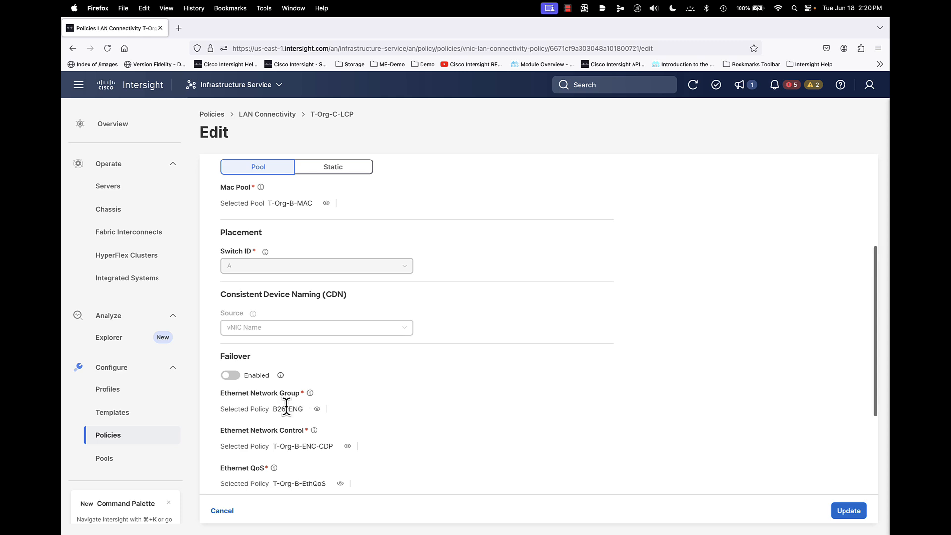
click(317, 409)
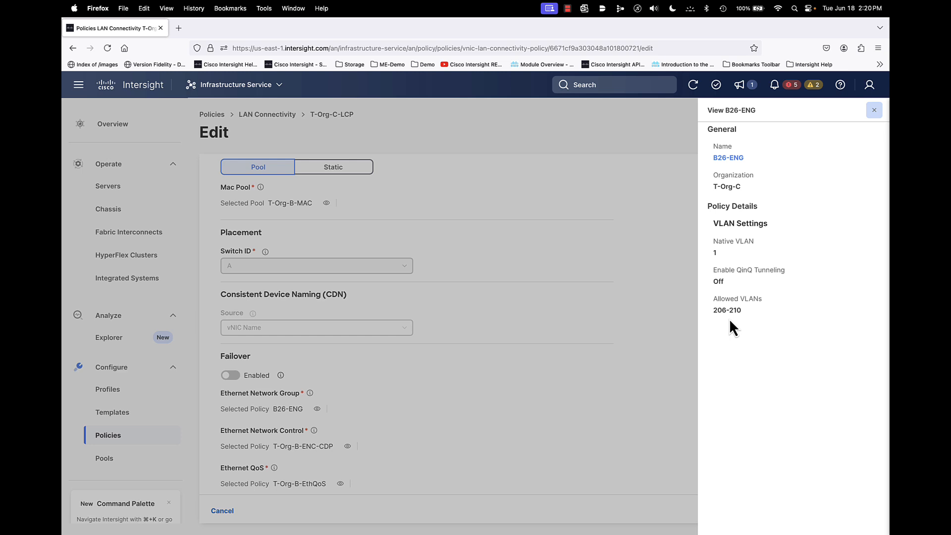
click(660, 346)
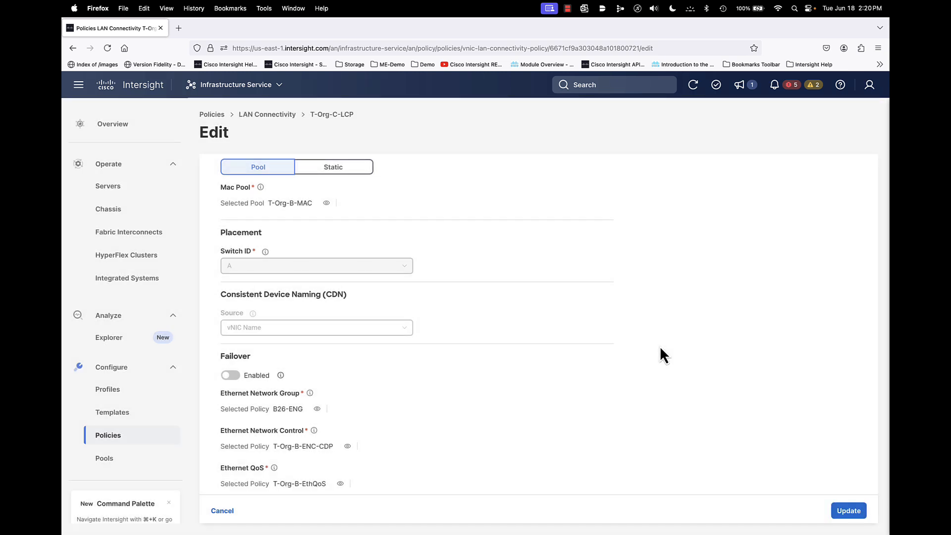
scroll(660, 346, up, 5)
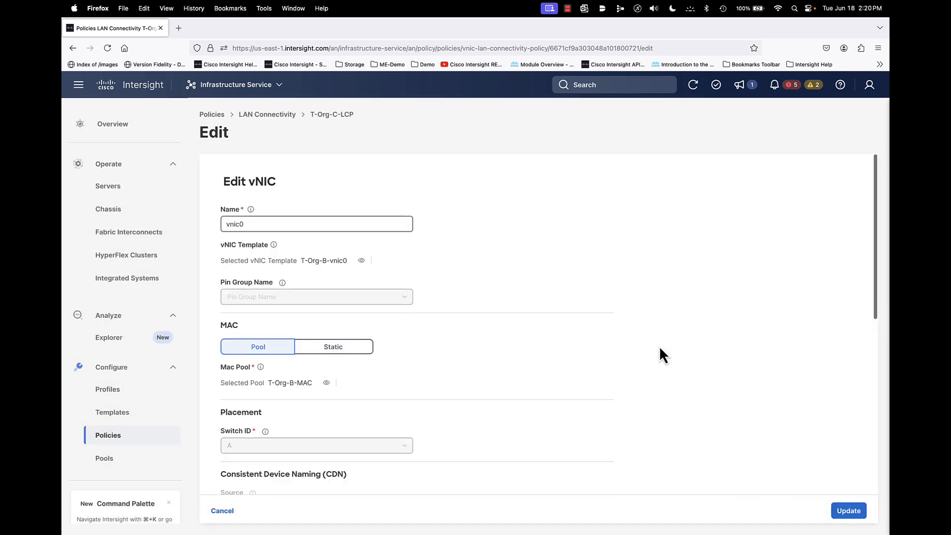
click(223, 513)
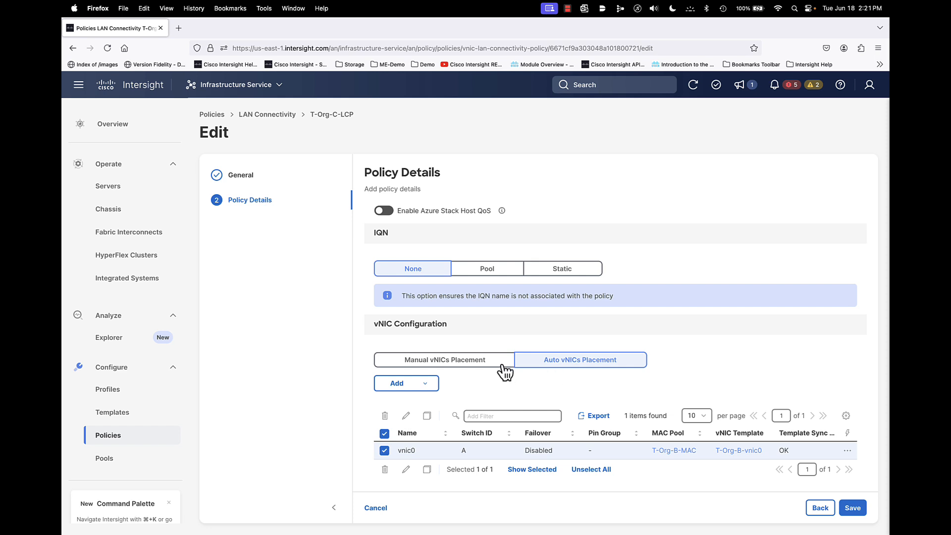
Step: View the vNIC templates and check the actions available for the older T-Org-B-vnic0 template, leaving it unselected
click(114, 416)
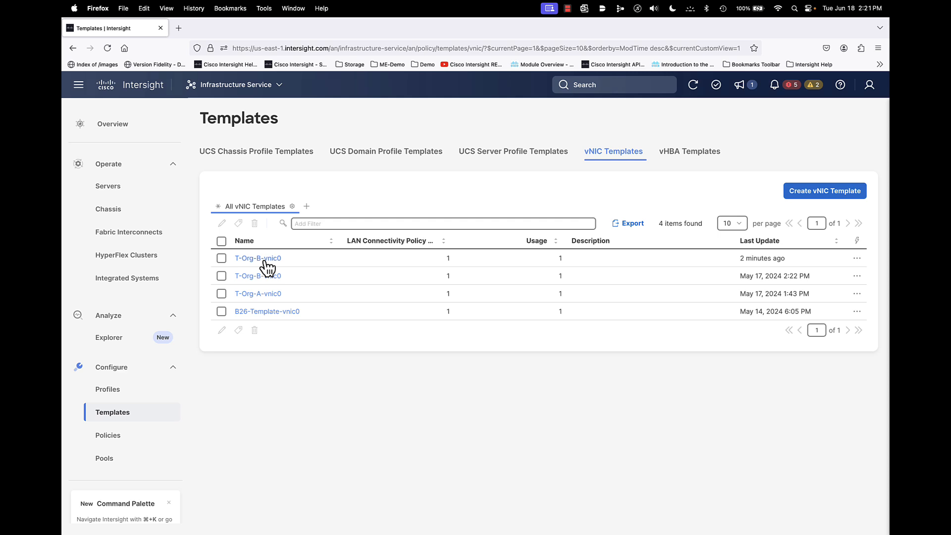
click(221, 276)
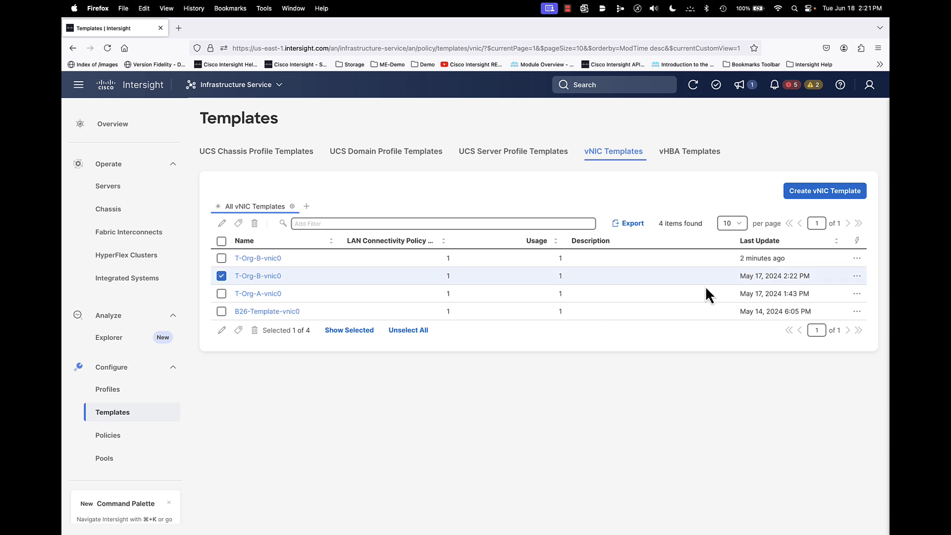
click(857, 276)
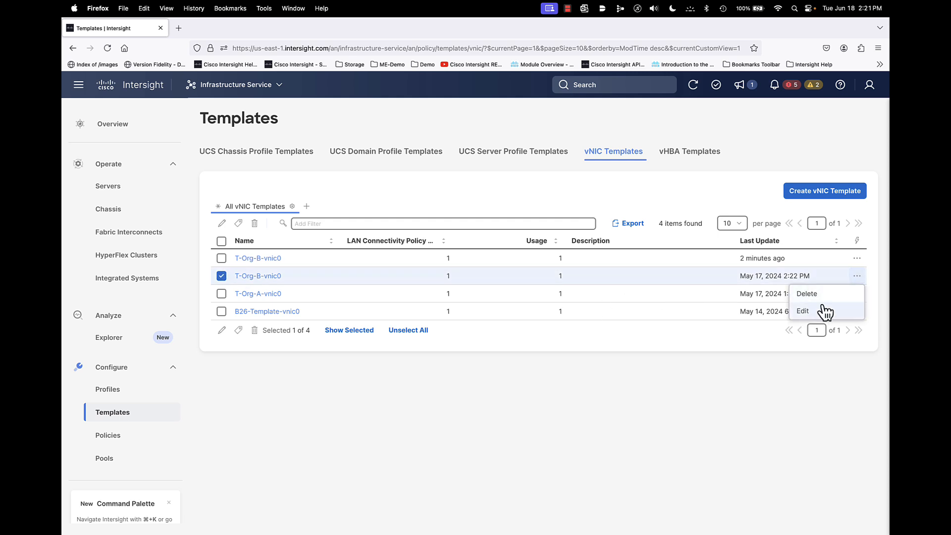
click(773, 394)
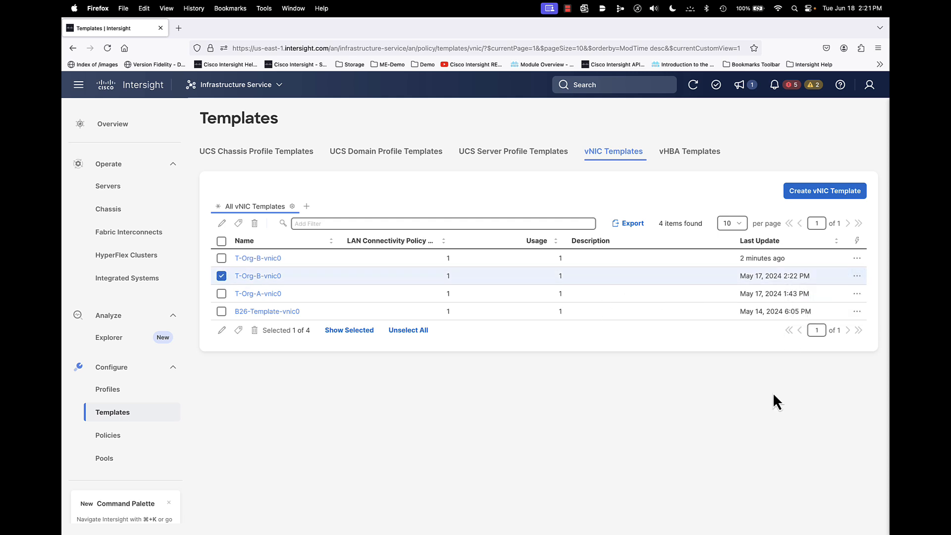
click(222, 276)
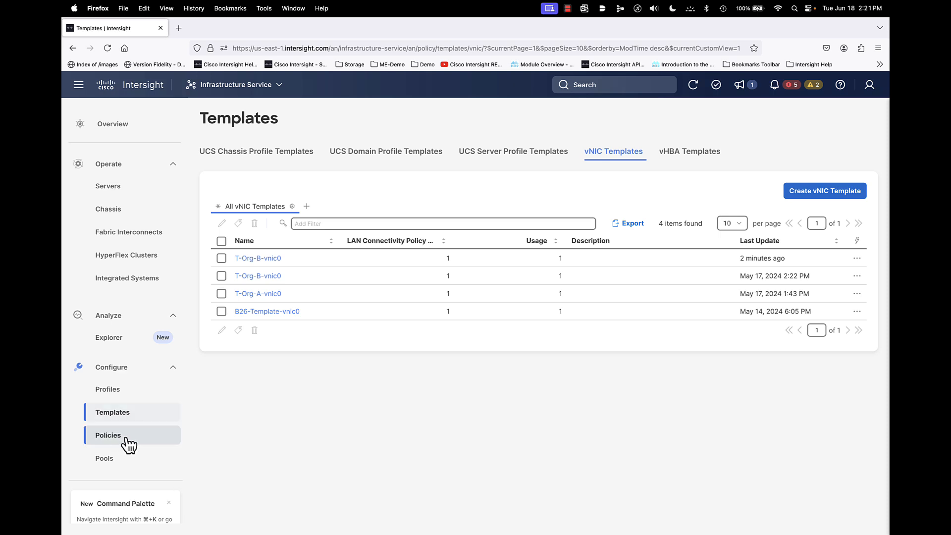
Step: Open the most recently updated T-Org-B-MAC pool for editing, check its MAC blocks and cancel the edit
click(90, 459)
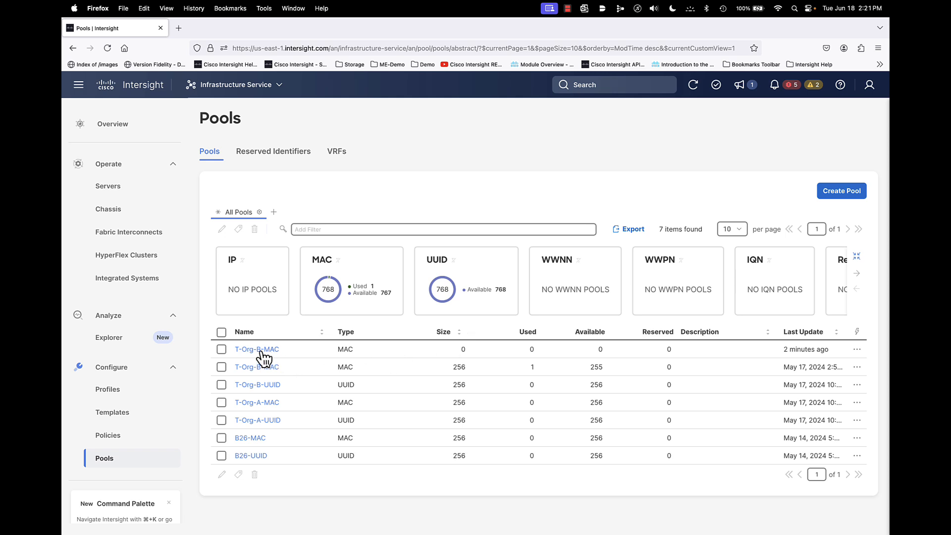
click(222, 350)
click(221, 475)
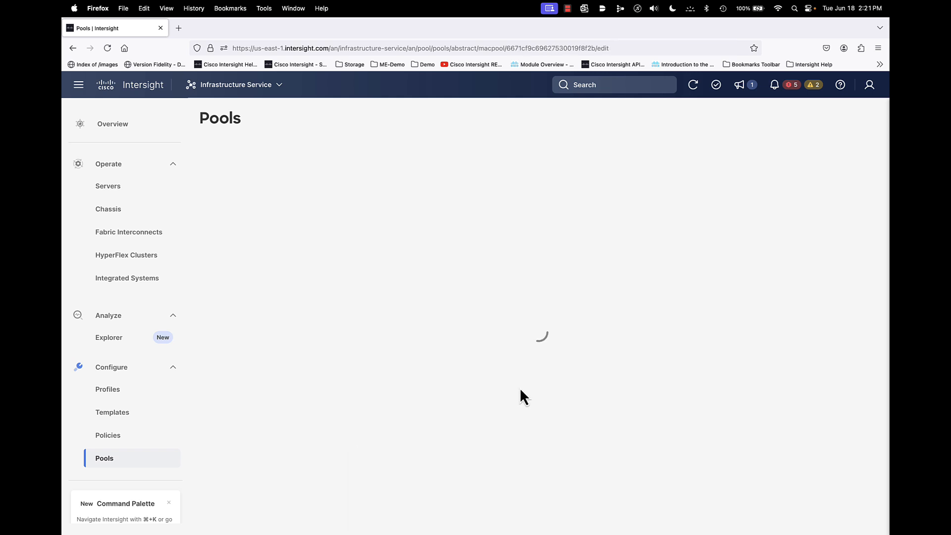
click(852, 509)
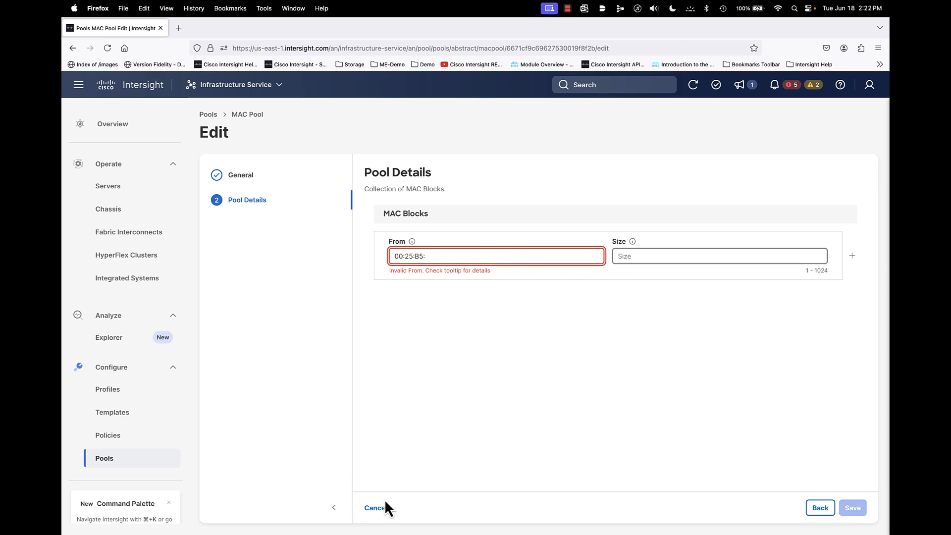
click(376, 508)
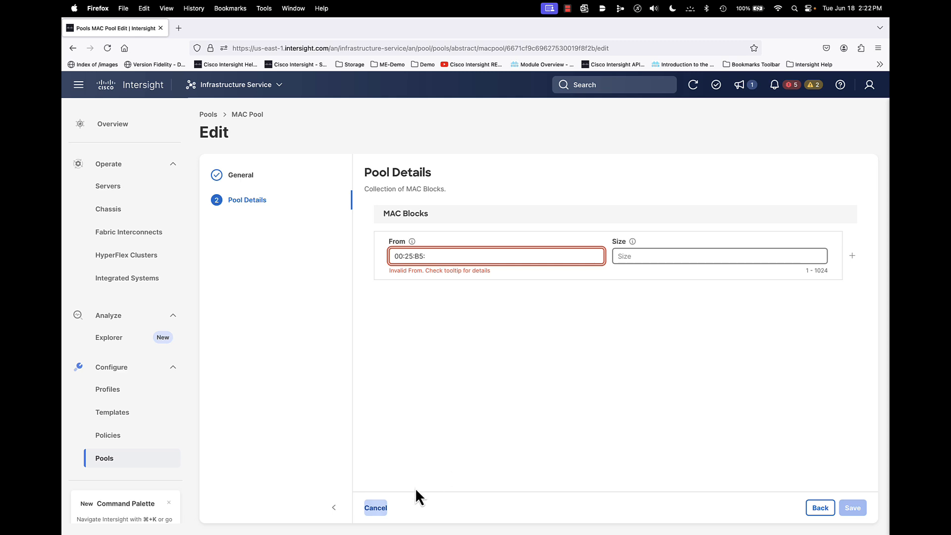